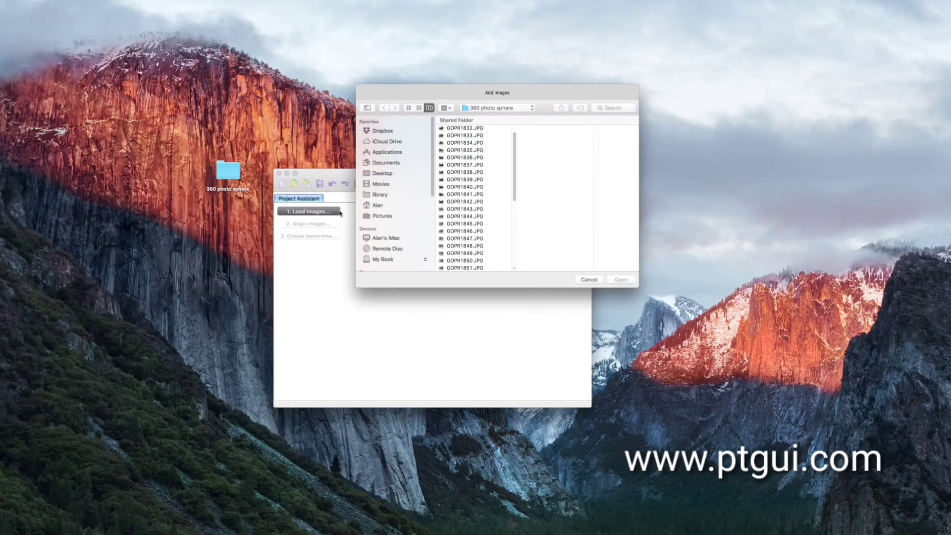
Step: Select photos GOPR1832 through GOPR1872 in the 360 photo sphere folder for loading
left_click(477, 129)
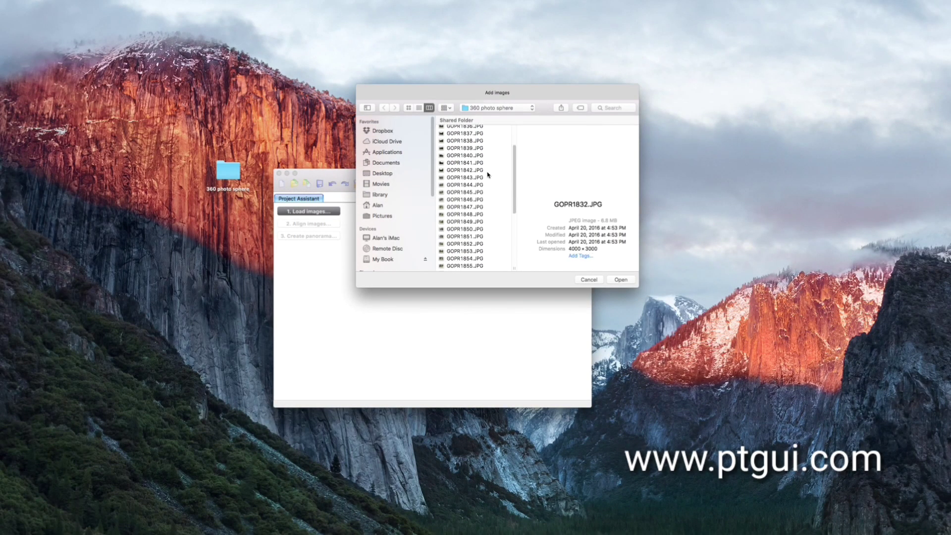
scroll(484, 186, "down", 5)
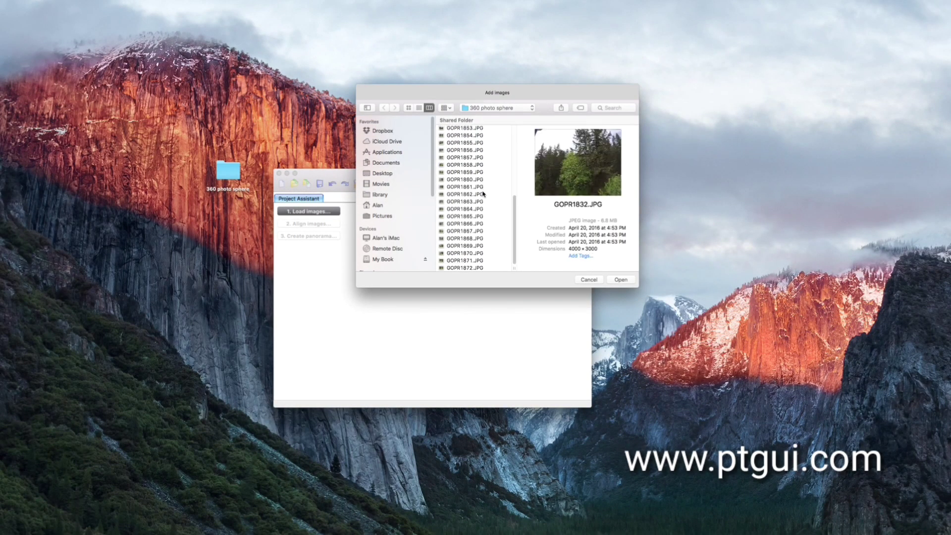
left_click(473, 269, "shift")
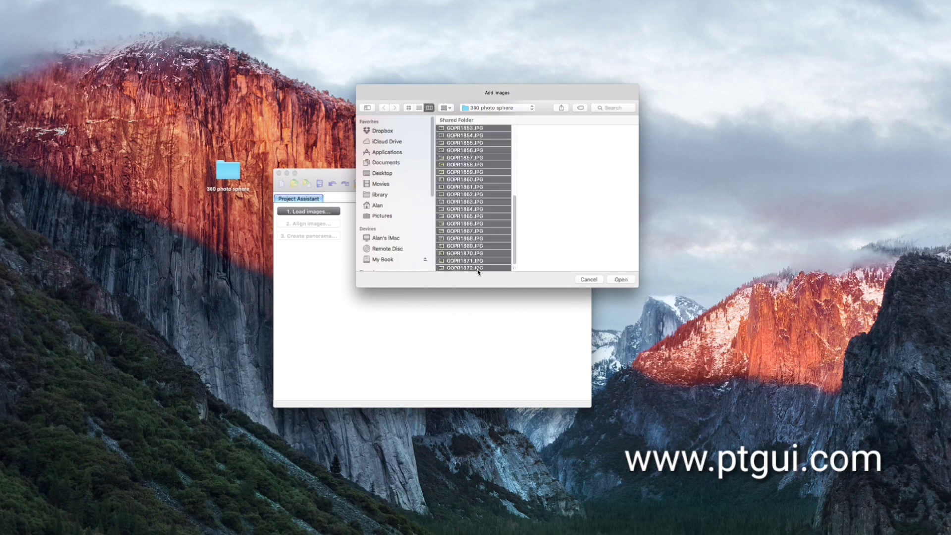
Step: Add the selected photos, turn off EXIF lens data, and set the lens type to Circular Fisheye
left_click(619, 280)
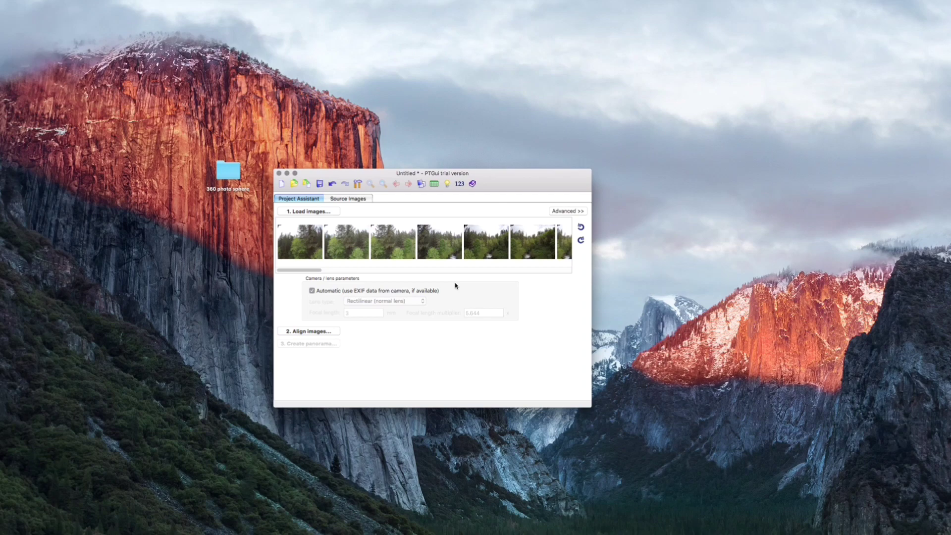
left_click(314, 291)
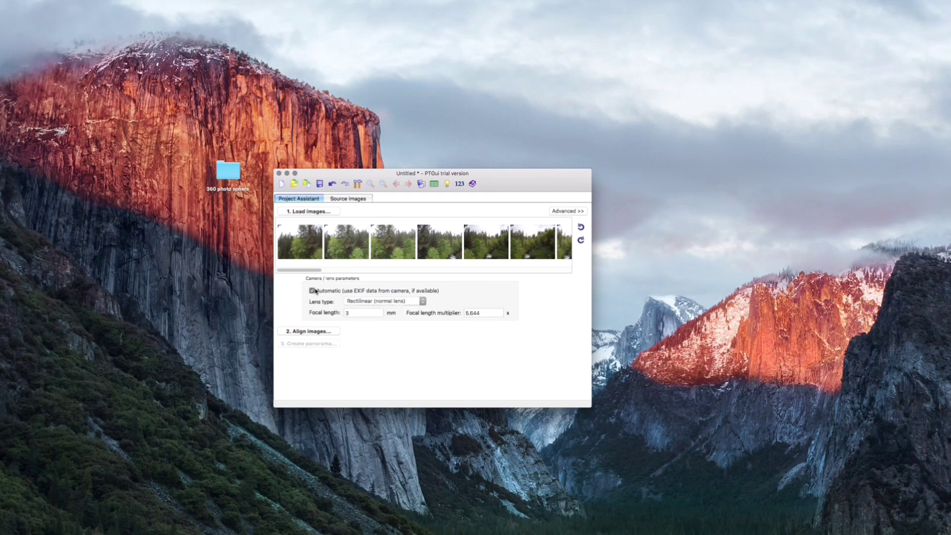
left_click(370, 302)
left_click(374, 317)
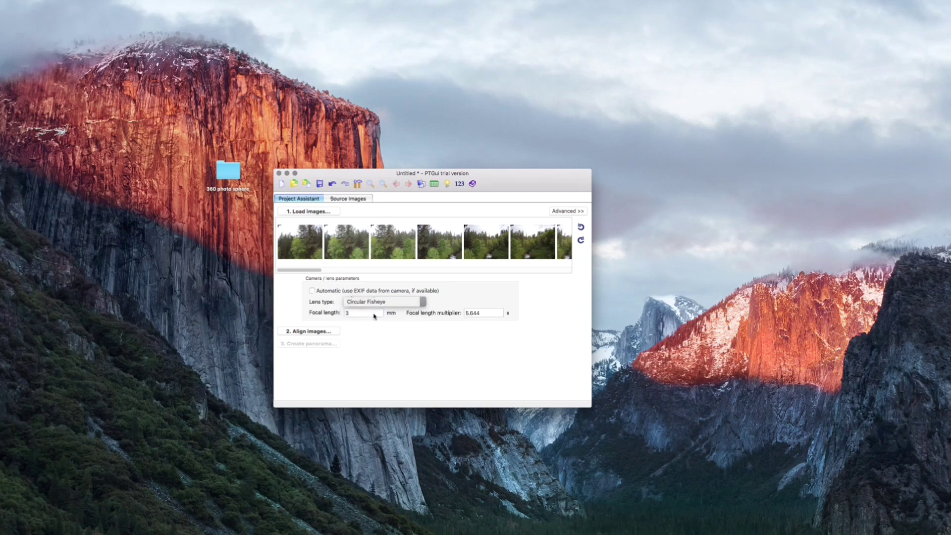
Step: Align the photos, review the result, then close the Panorama Editor
left_click(314, 339)
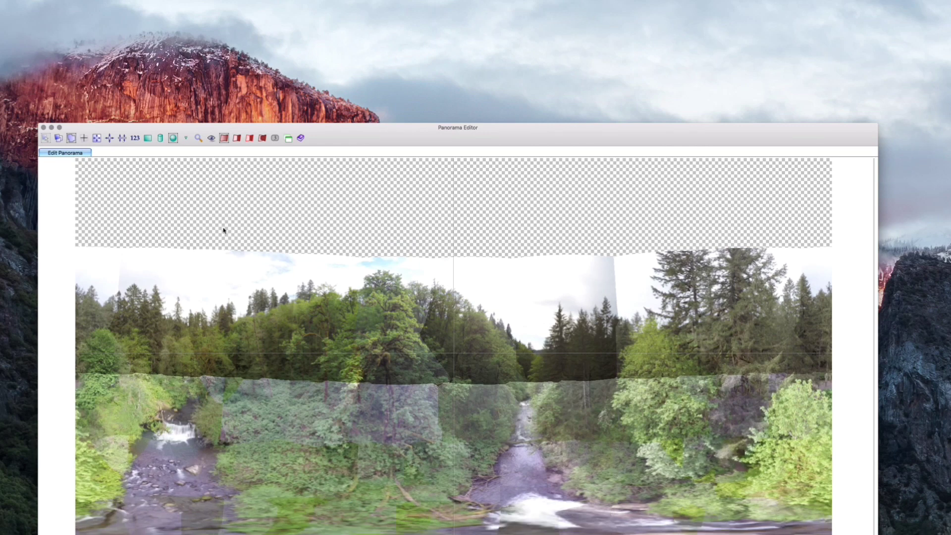
left_click(43, 129)
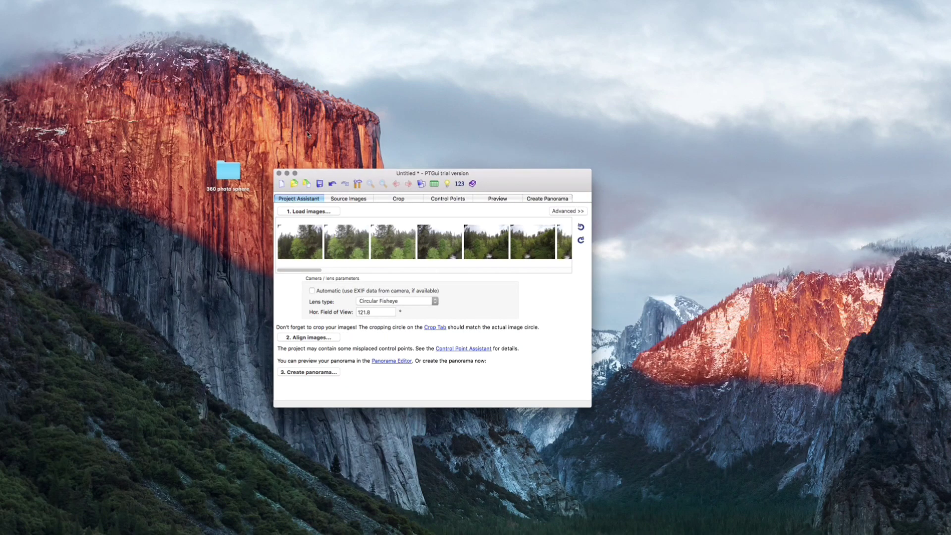
Step: Create the 11820×5910 JPEG panorama at 95% quality from the Create Panorama settings
left_click(548, 199)
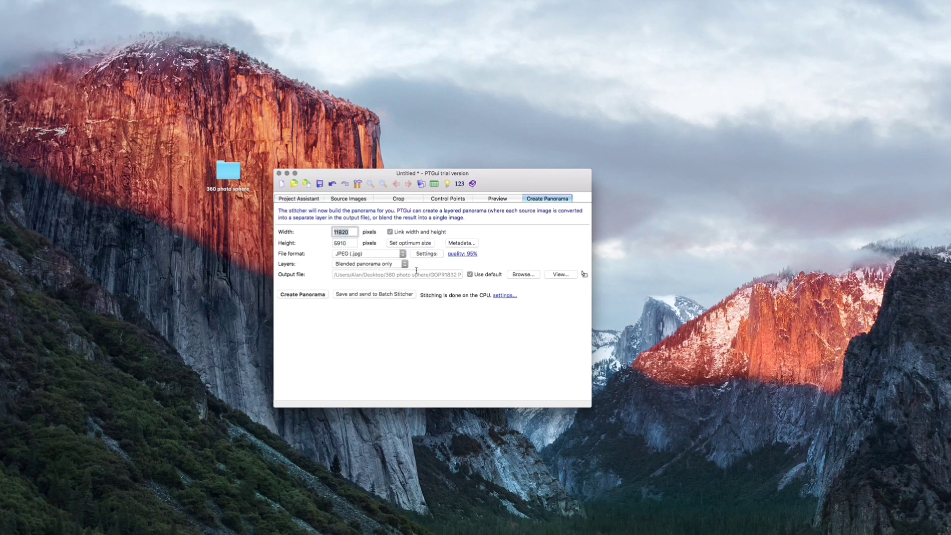
left_click(402, 262)
left_click(364, 264)
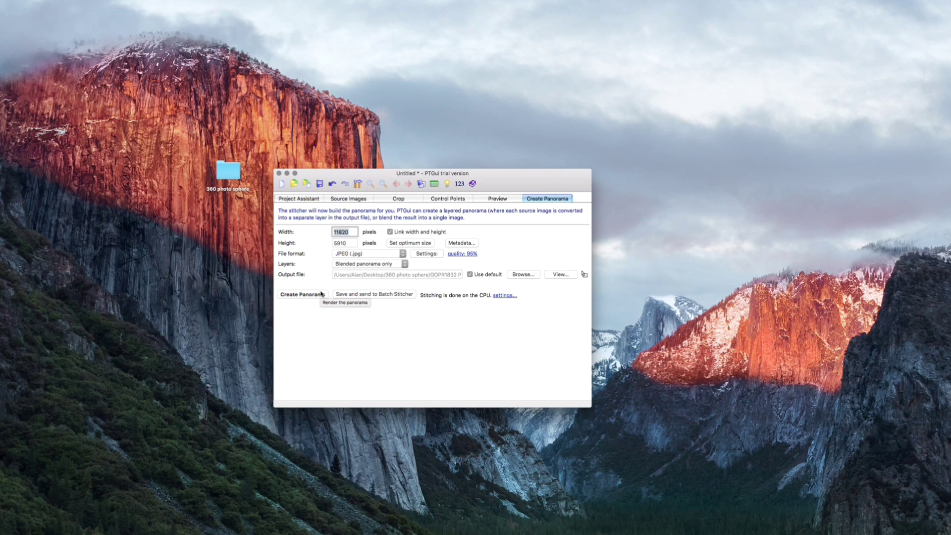
left_click(321, 295)
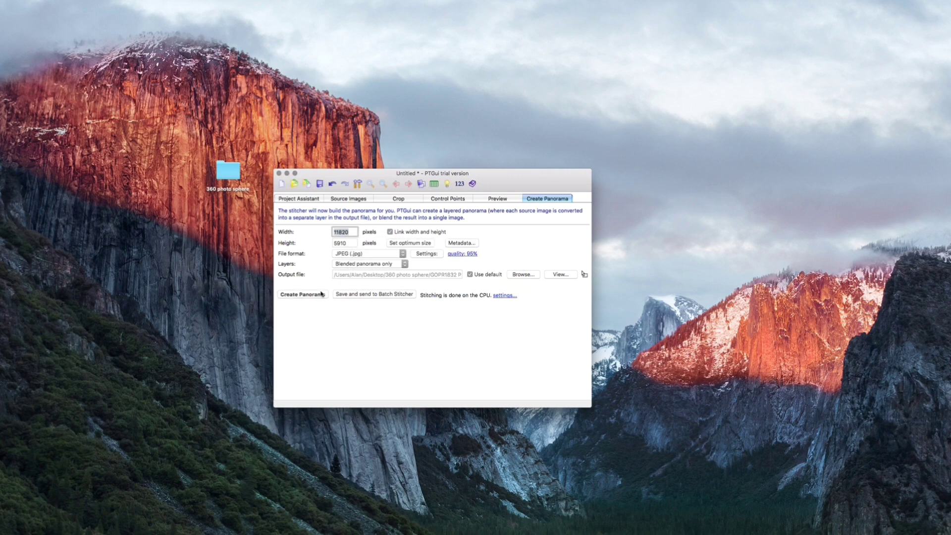